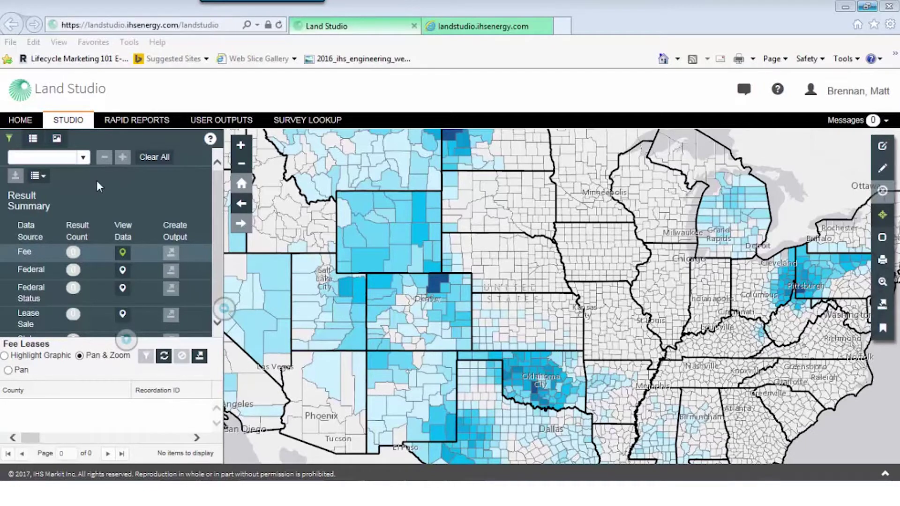
Filter the fee query by Location > State/County to Texas, Loving, yielding 3528 Fee leases
left_click(83, 158)
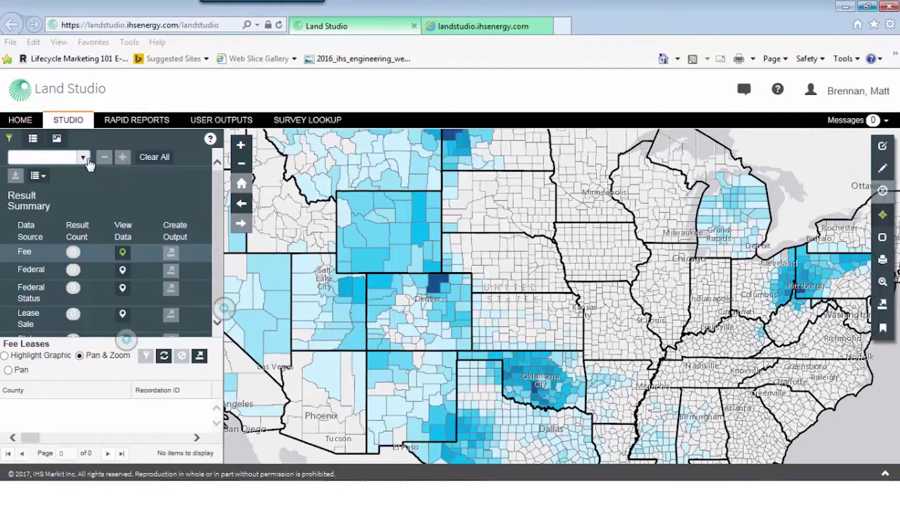
left_click(46, 176)
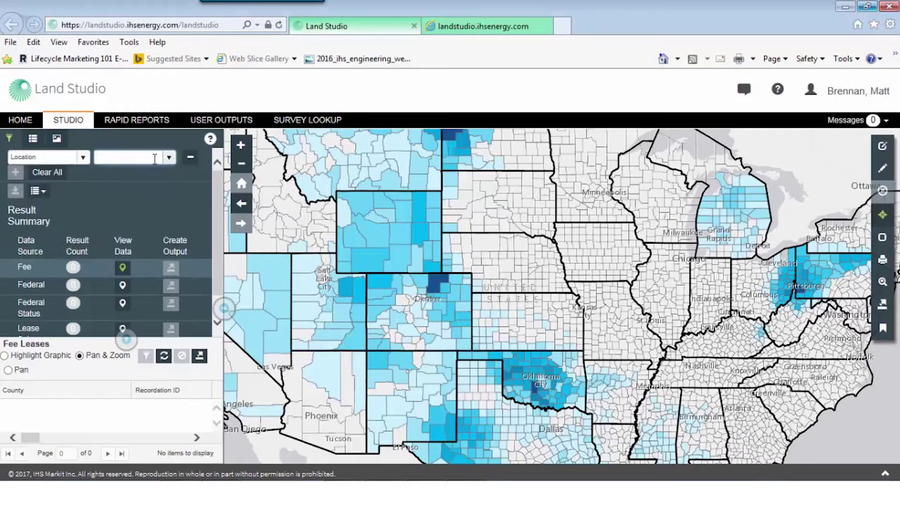
left_click(169, 158)
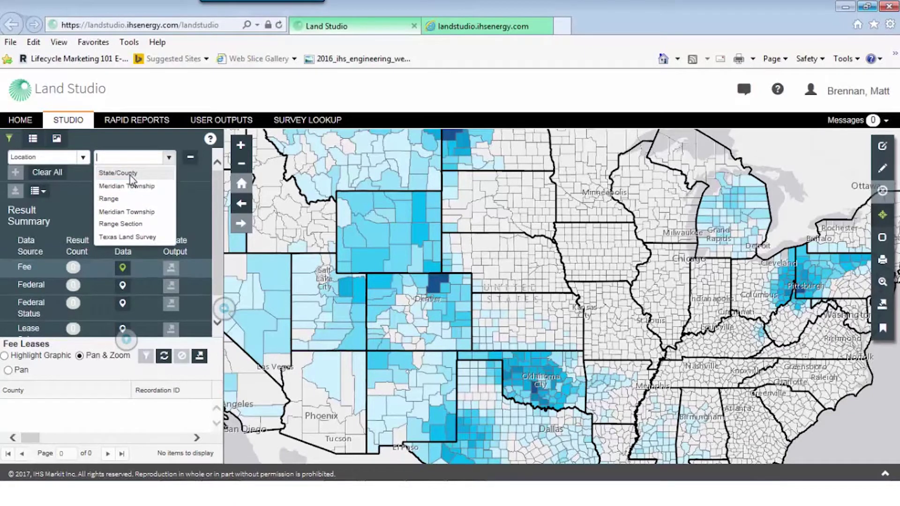
left_click(130, 174)
type("Texas")
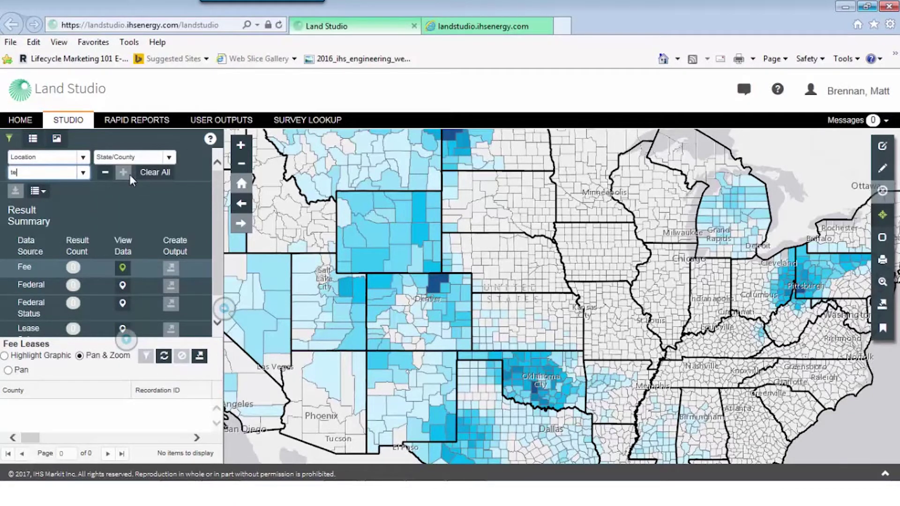
key("Return")
type("Lo")
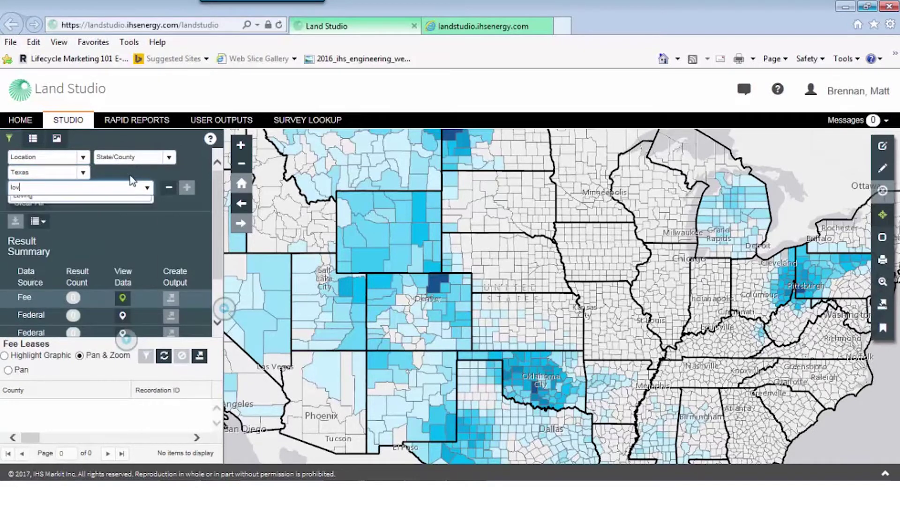
key("Return")
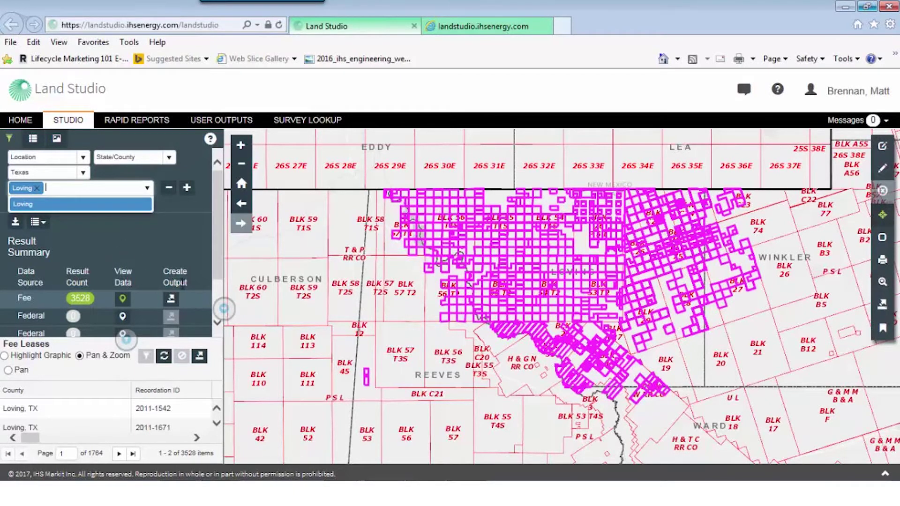
left_click(171, 300)
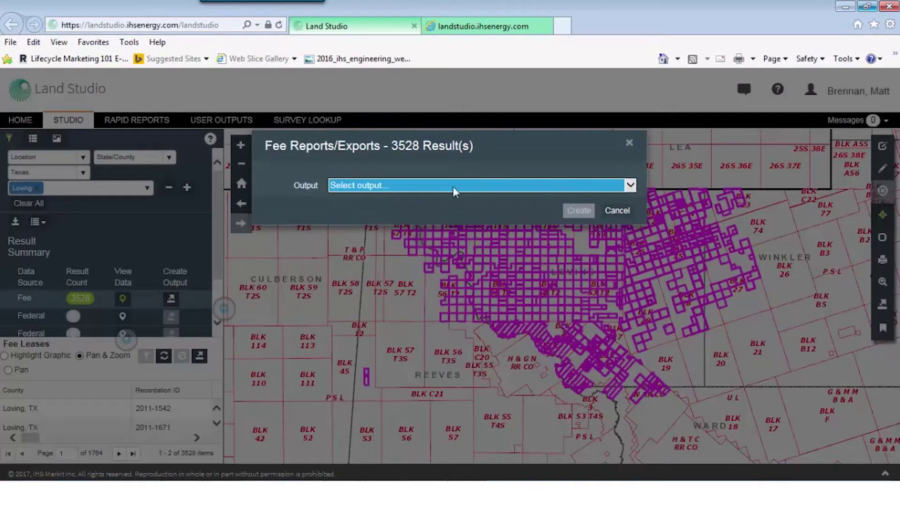
Create a Fee Leaseholder Frequency report for the Loving County Fee results
left_click(446, 187)
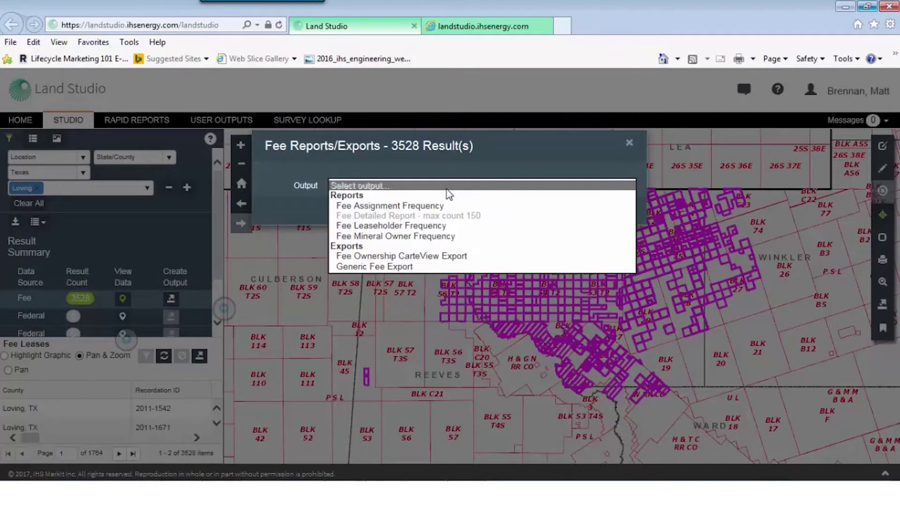
left_click(414, 226)
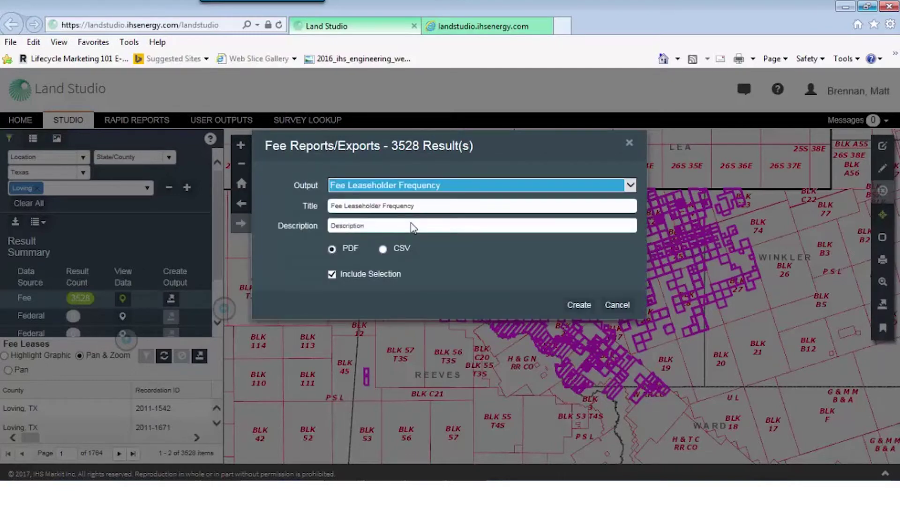
left_click(579, 305)
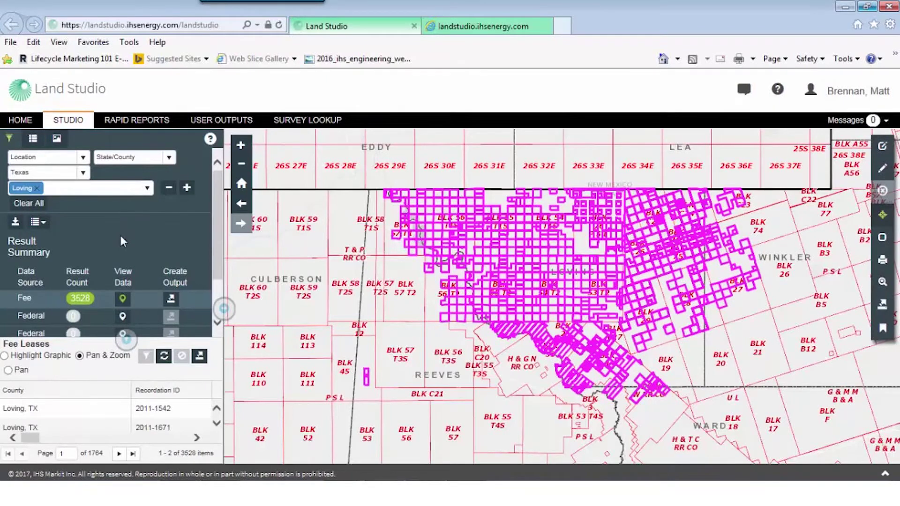
Open the newest report from User Outputs, review it, and return to Land Studio
left_click(224, 122)
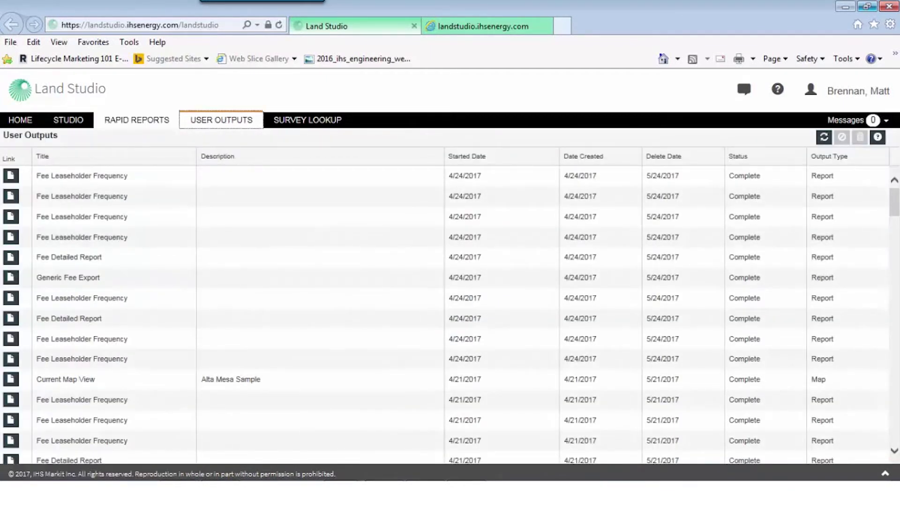
left_click(11, 177)
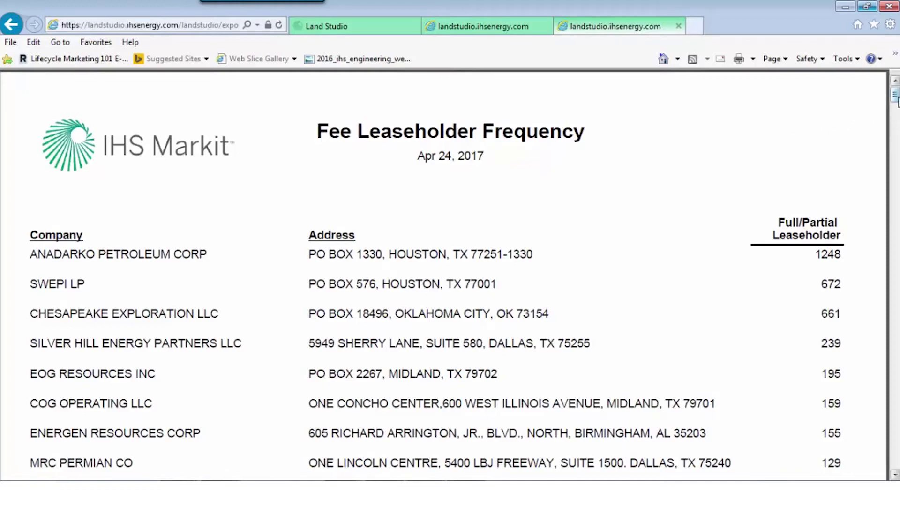
mouse_move(895, 97)
left_mouse_down()
mouse_move(895, 119)
mouse_move(895, 94)
left_mouse_up()
left_click(355, 29)
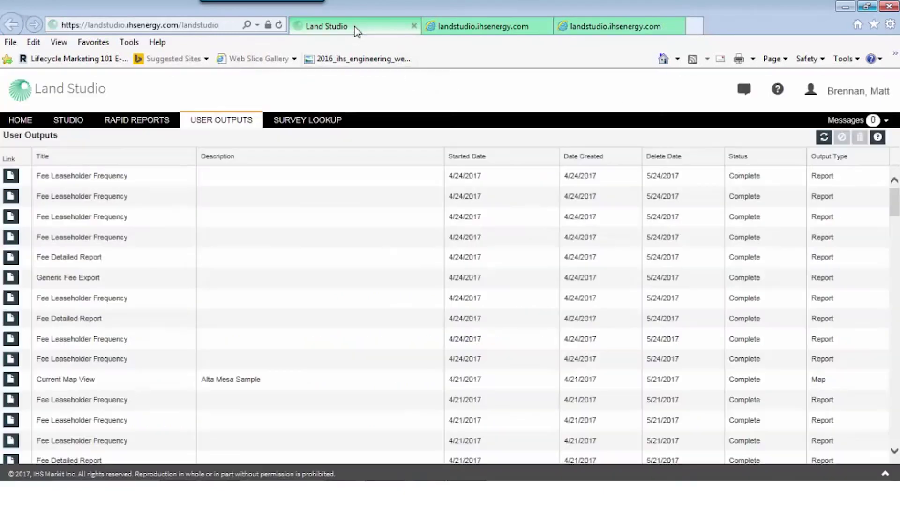
Add a Fee > Current Lessee filter for 'cimarex', narrowing results to 112 leases
left_click(68, 121)
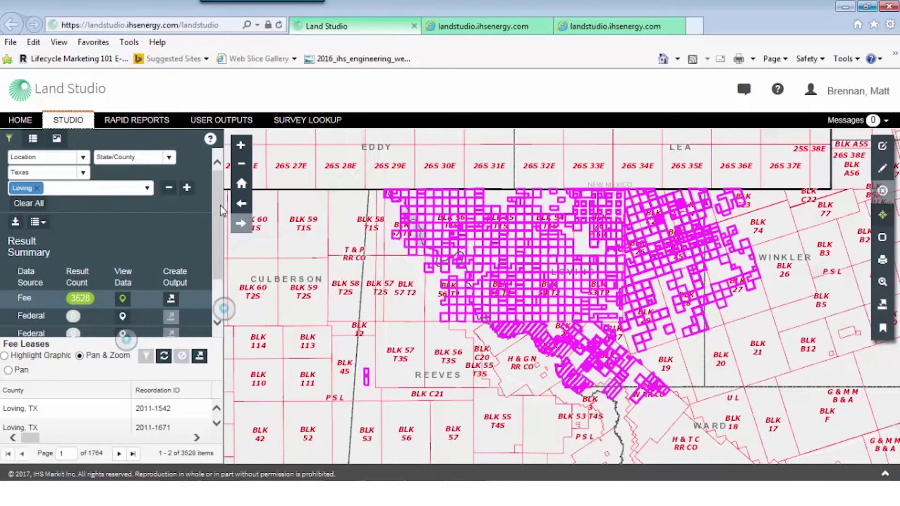
scroll(221, 210, "down", 1)
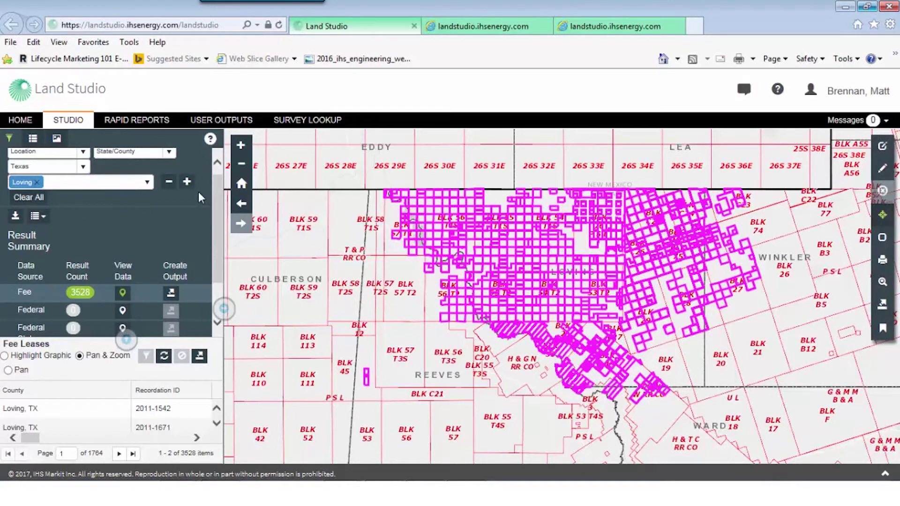
left_click(187, 183)
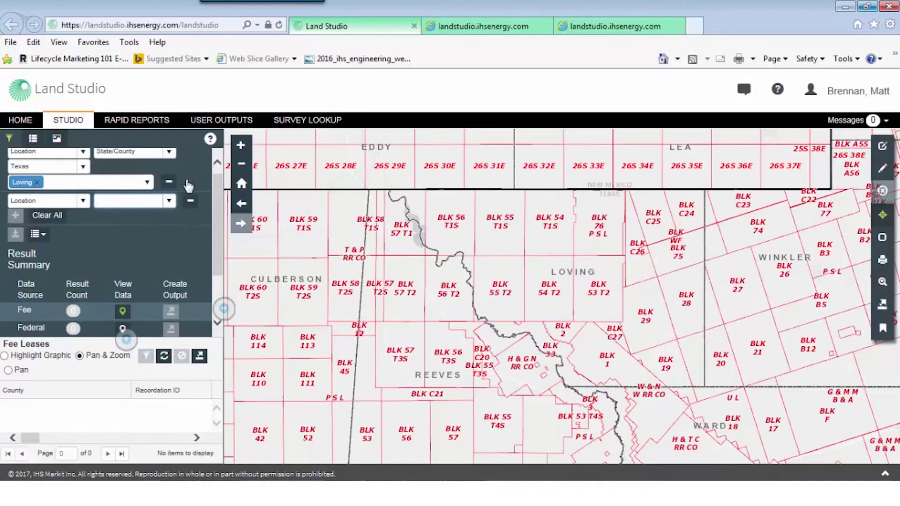
left_click(82, 202)
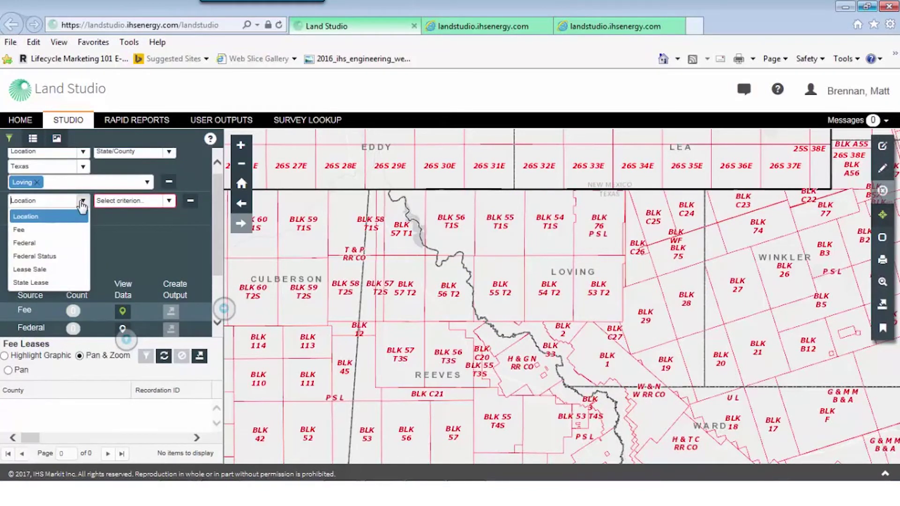
left_click(18, 231)
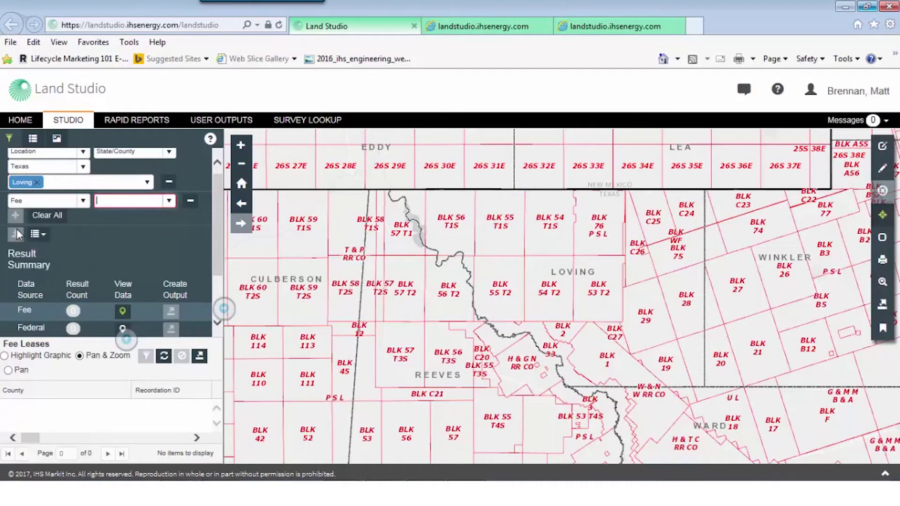
left_click(169, 201)
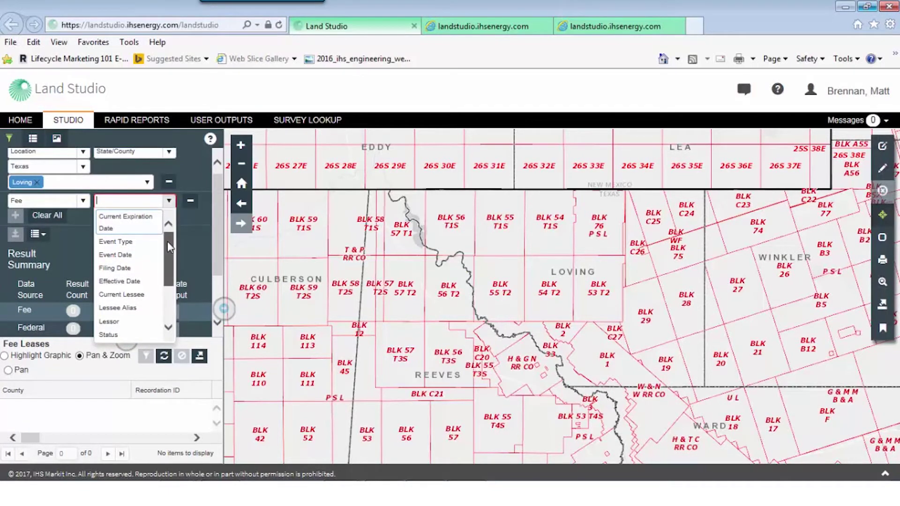
left_click(133, 294)
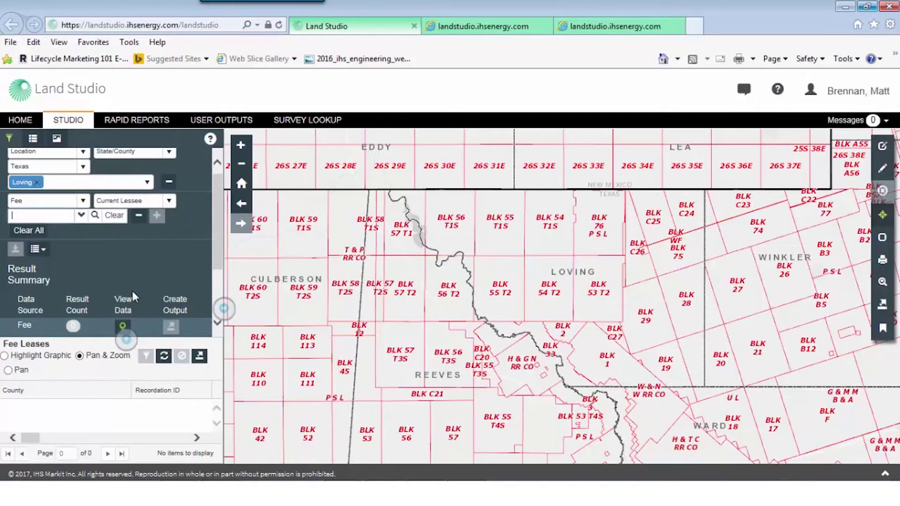
type("cimarex")
key("Return")
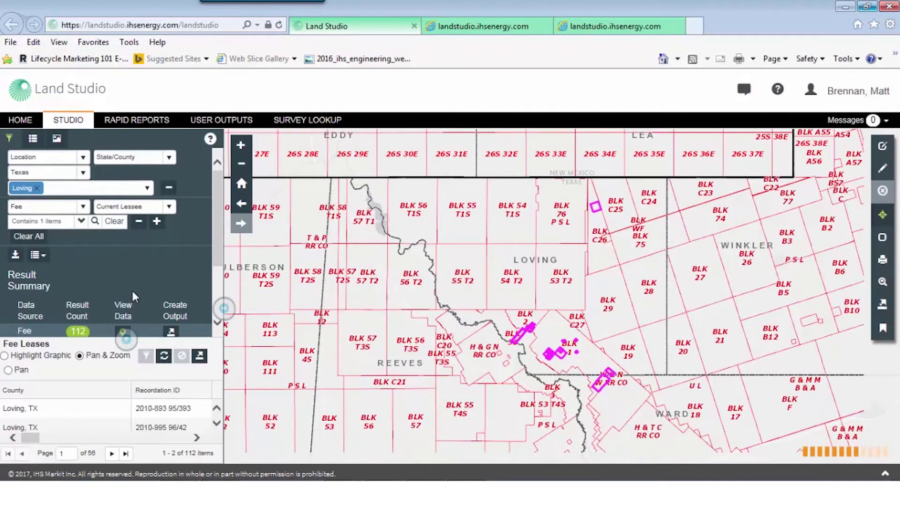
Draw a rectangular query area around the southern fee leases, trimming results to 111
scroll(216, 236, "down", 1)
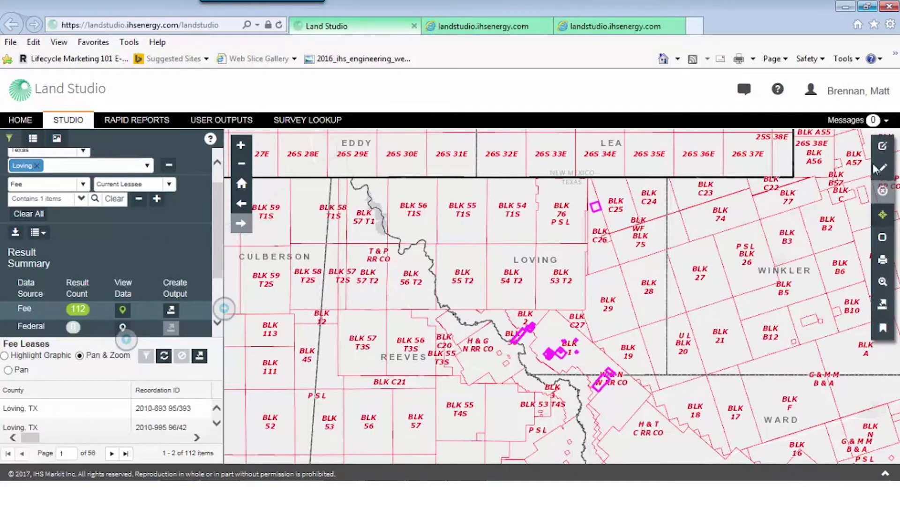
left_click(883, 149)
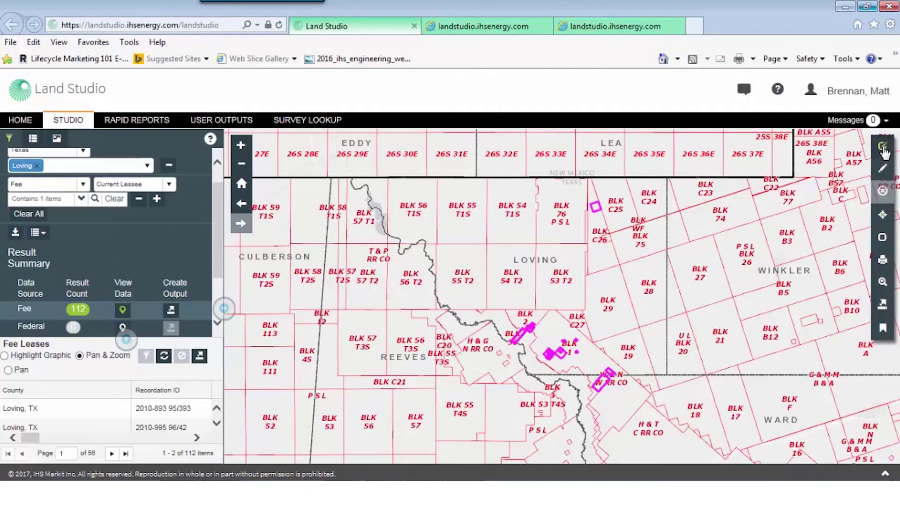
left_click_drag(484, 313, 619, 394)
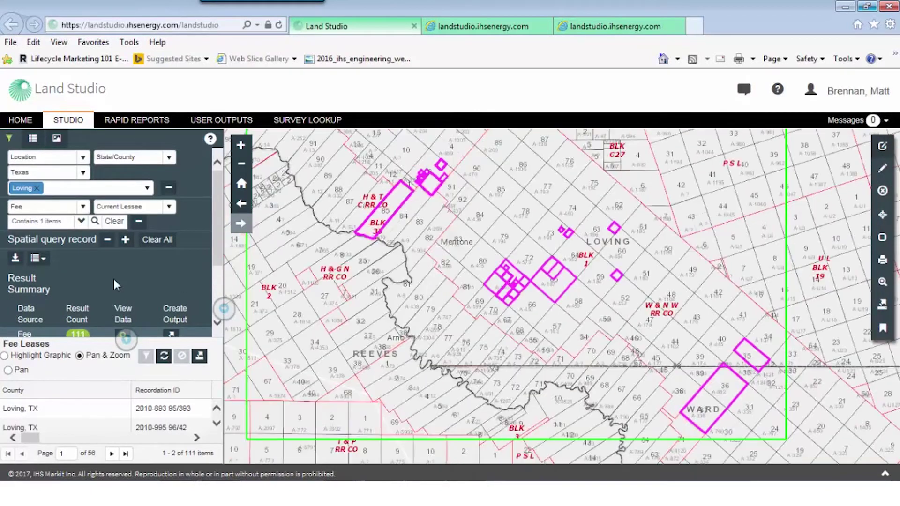
left_click(33, 141)
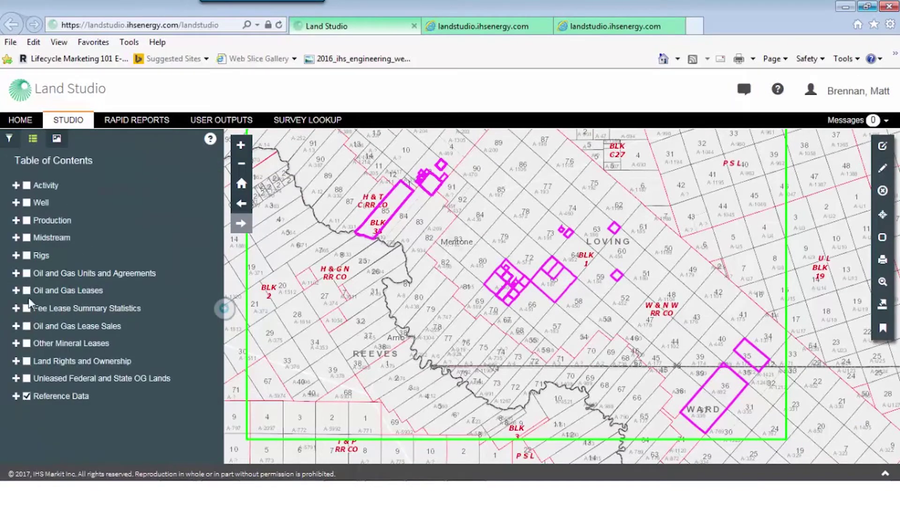
Turn on Oil and Gas Leases and display Active OG Leases by Fed,State,Fee
left_click(17, 291)
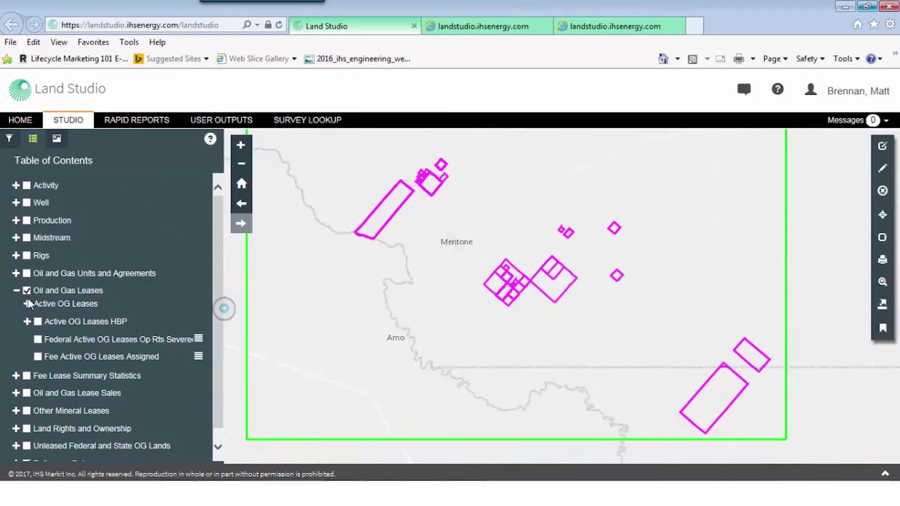
left_click(27, 303)
left_click(49, 337)
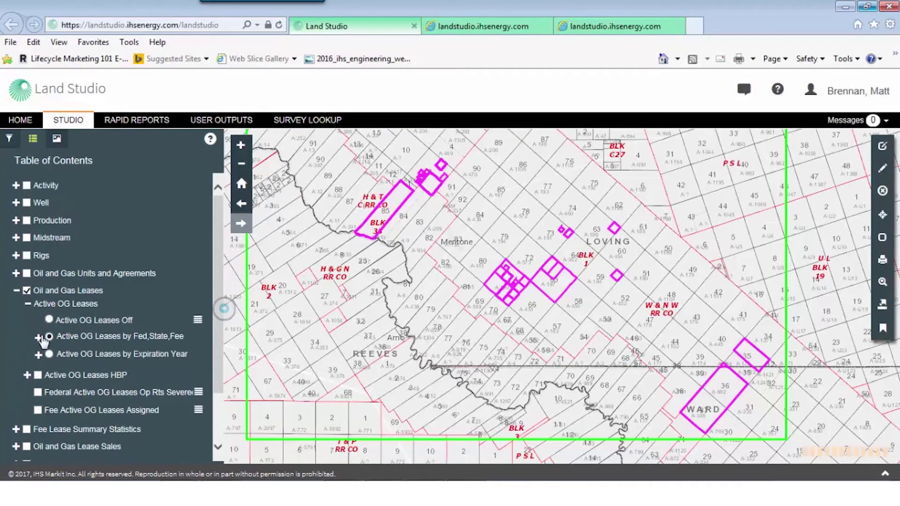
left_click(39, 338)
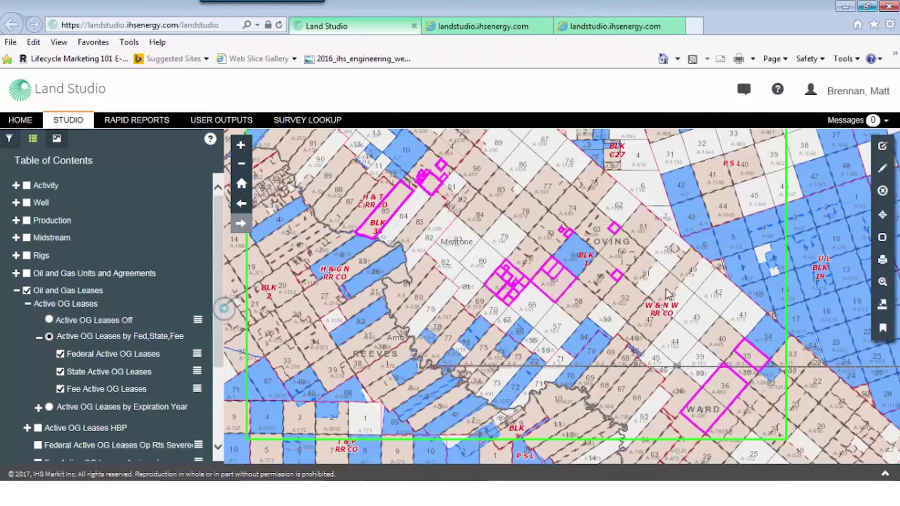
left_click(883, 241)
Identify 381 fee leases by polygon and create their Fee Leaseholder Frequency PDF report
left_click_drag(475, 237, 593, 323)
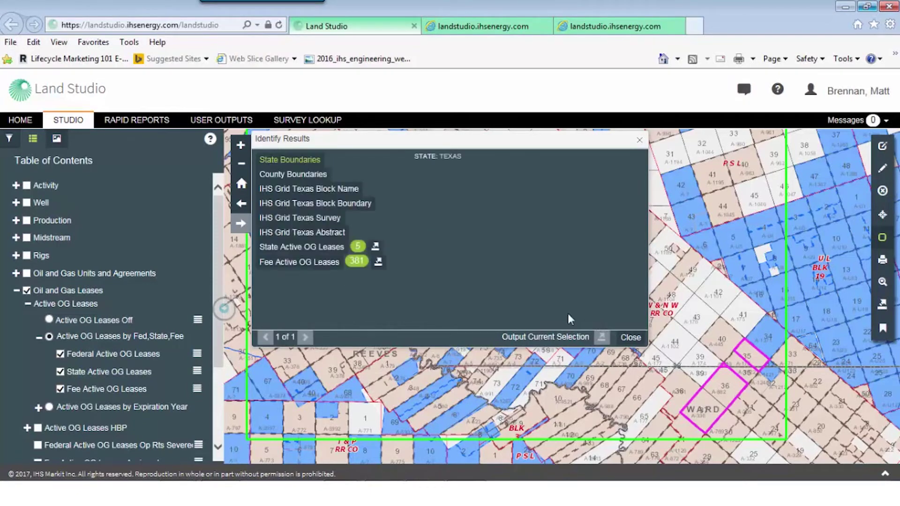
left_click(303, 263)
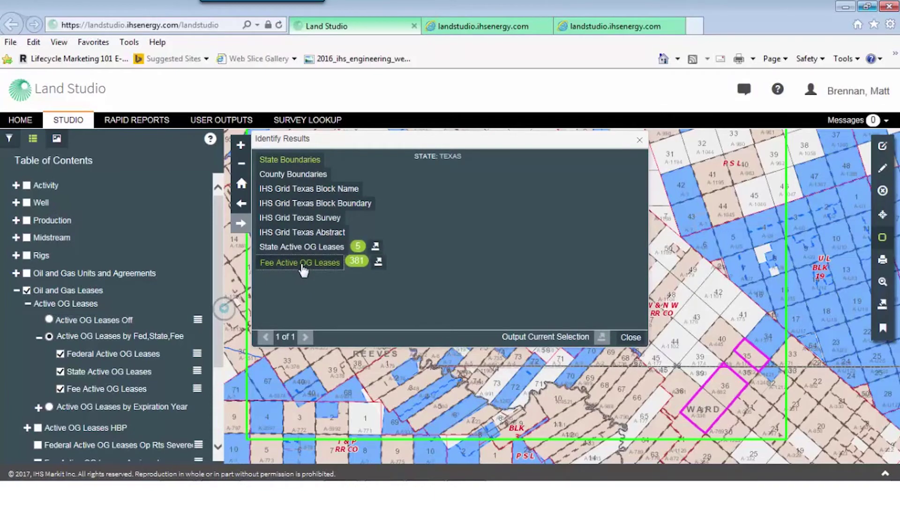
left_click(379, 261)
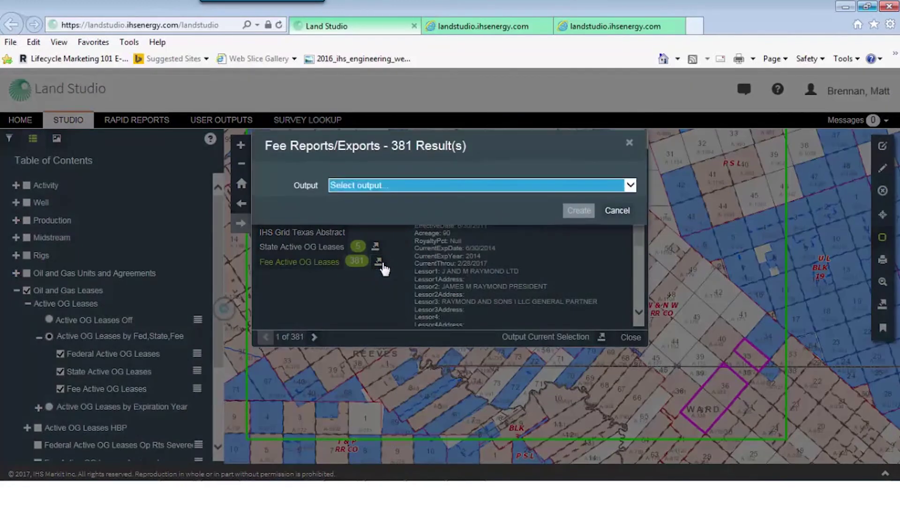
left_click(452, 183)
left_click(389, 225)
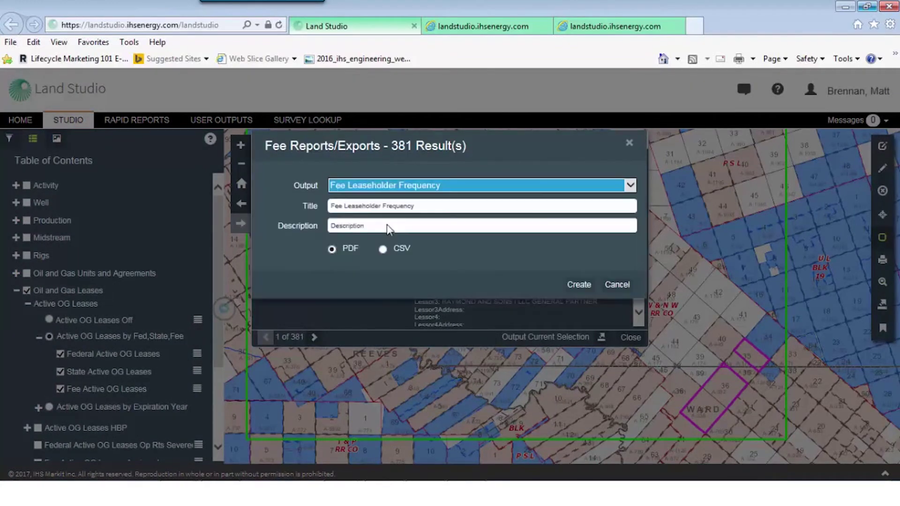
left_click(579, 285)
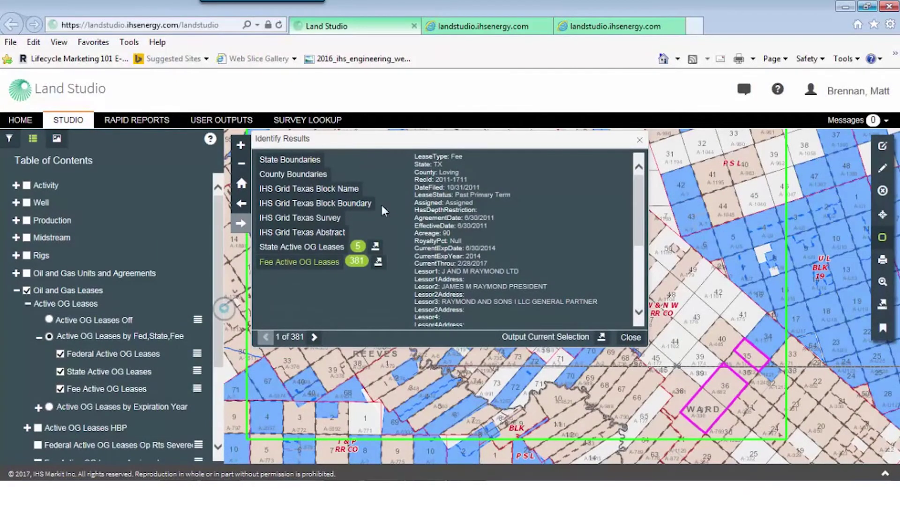
left_click(218, 122)
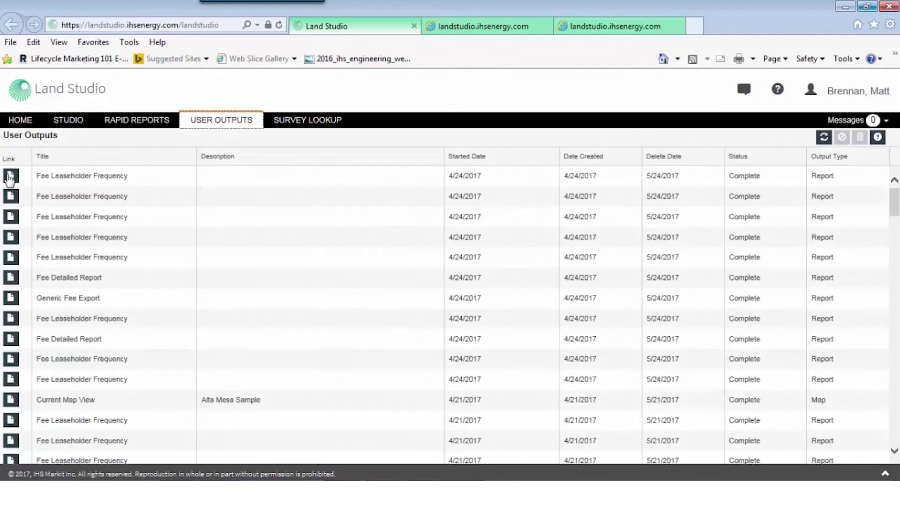
View the new report, led by OXY USA INC with 75, then return to Land Studio
left_click(8, 180)
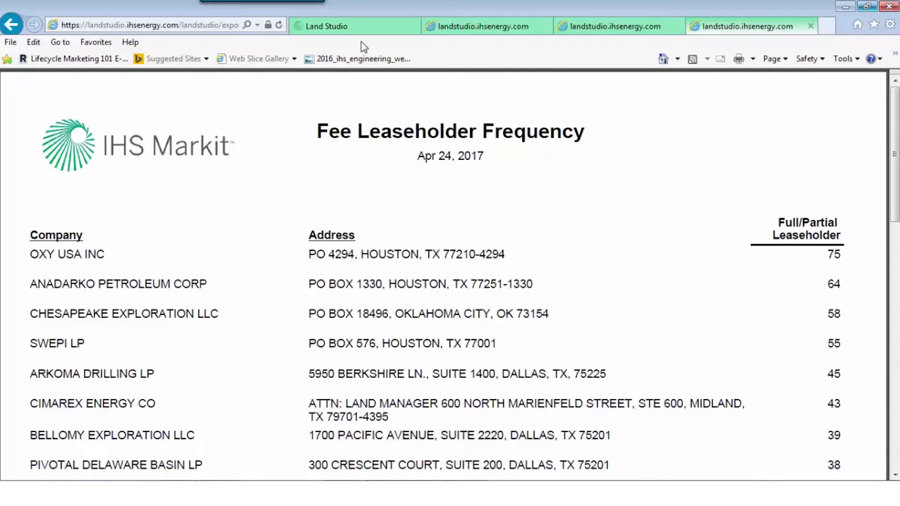
left_click(341, 29)
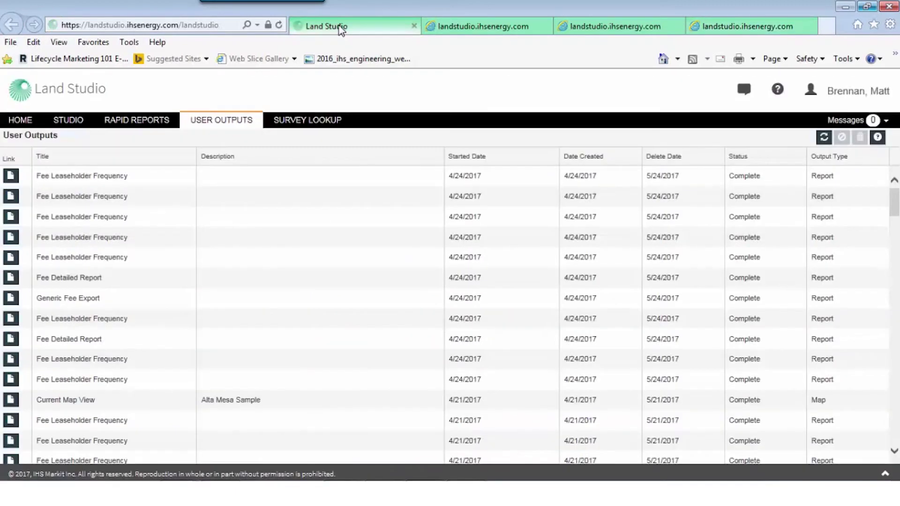
Replace the Cimarex Current Lessee filter with Chesapeake, returning 277 Fee results
left_click(68, 122)
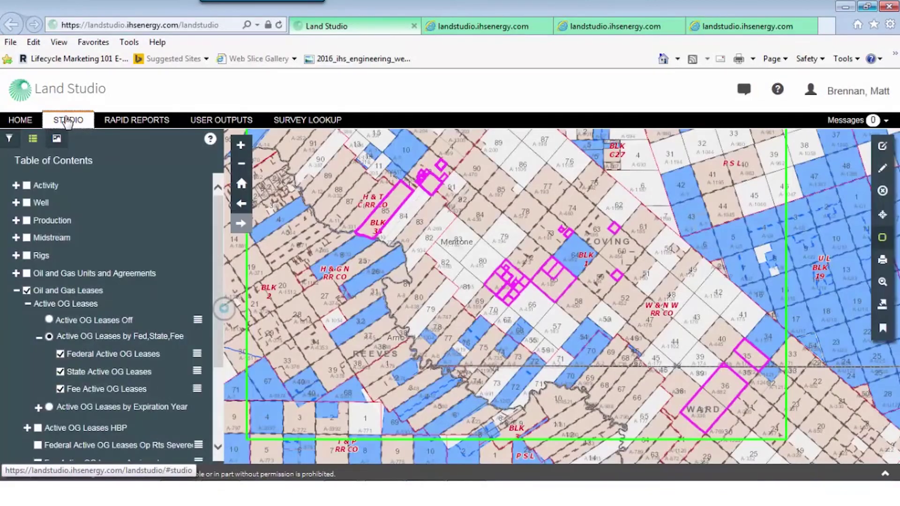
left_click(8, 140)
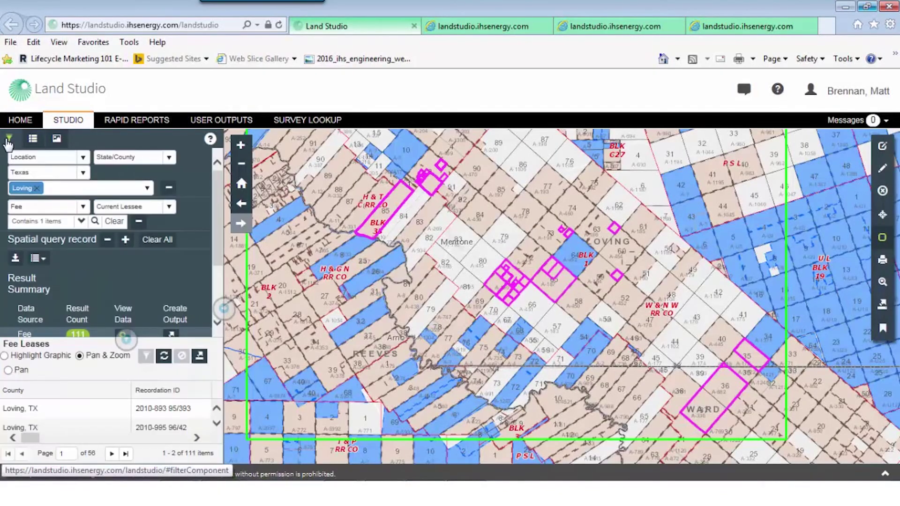
left_click(115, 222)
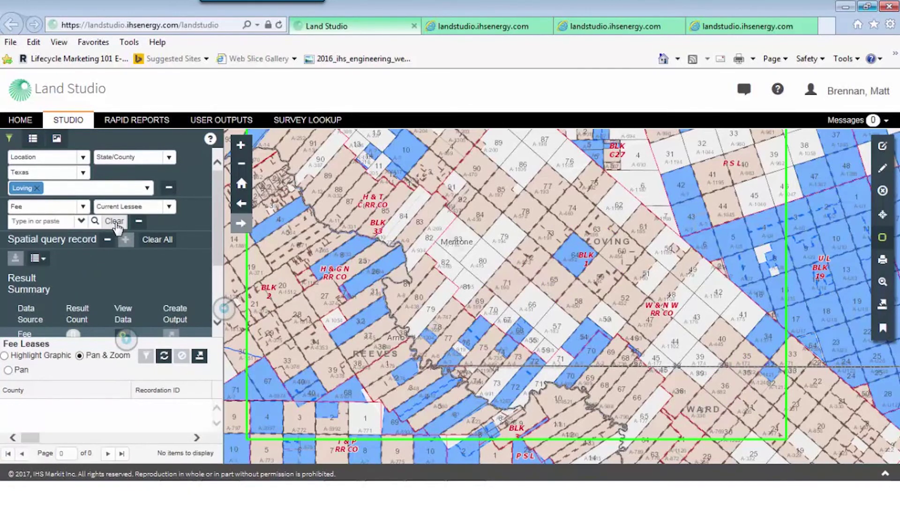
left_click(43, 219)
key("Return")
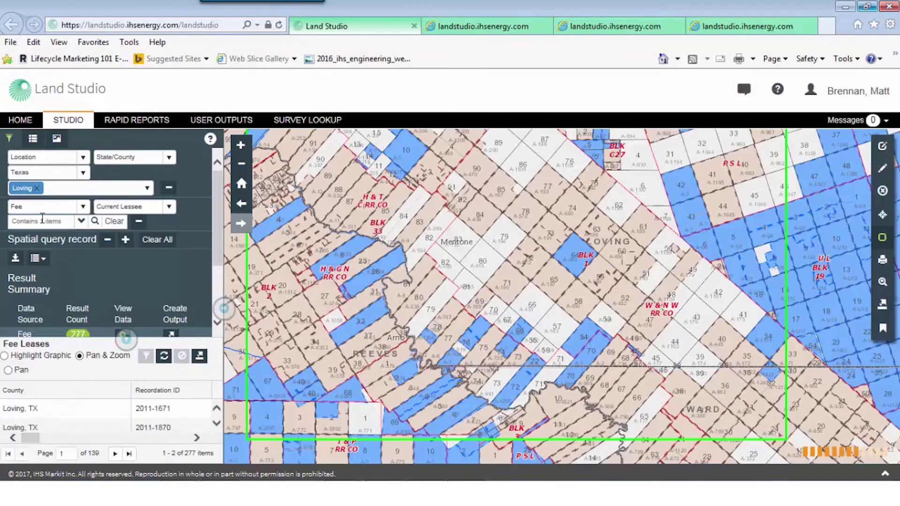